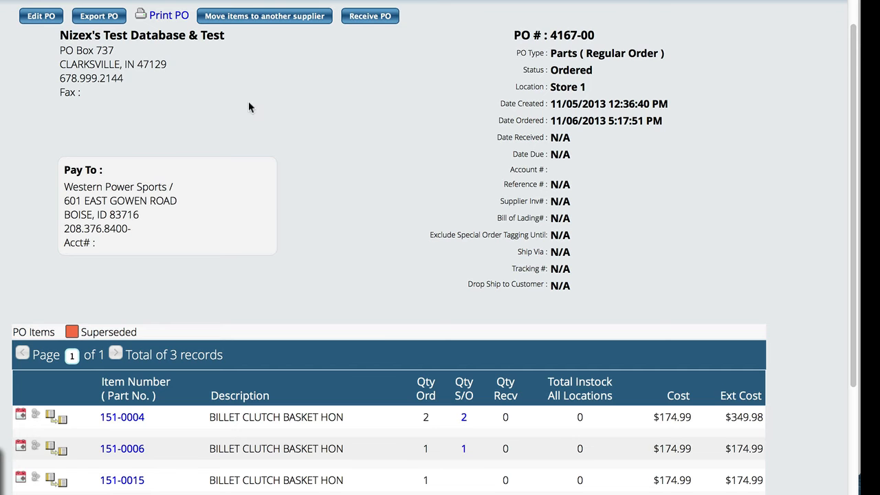
Create a new Parts Sale invoice for the current contact
scroll(334, 191, "up", 2)
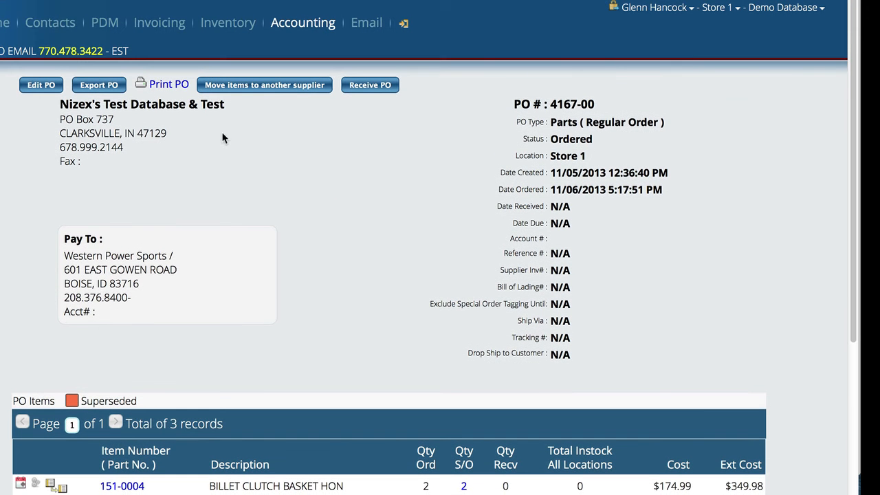
left_click(154, 29)
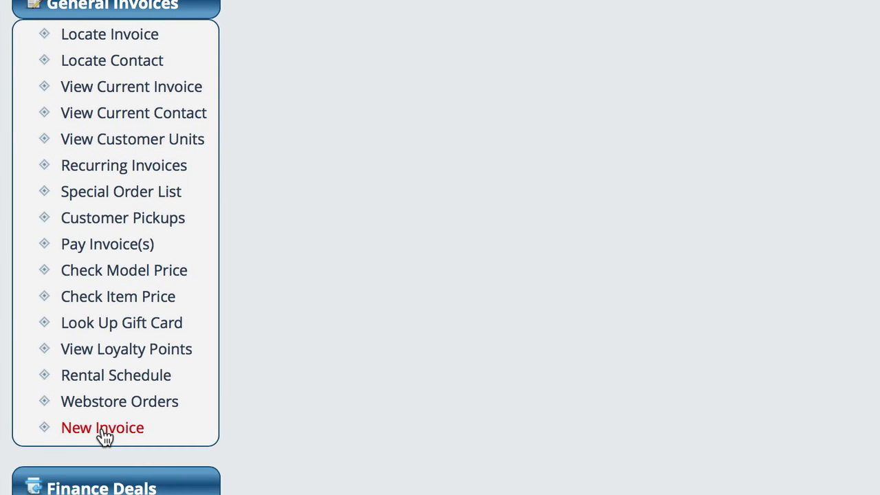
left_click(104, 435)
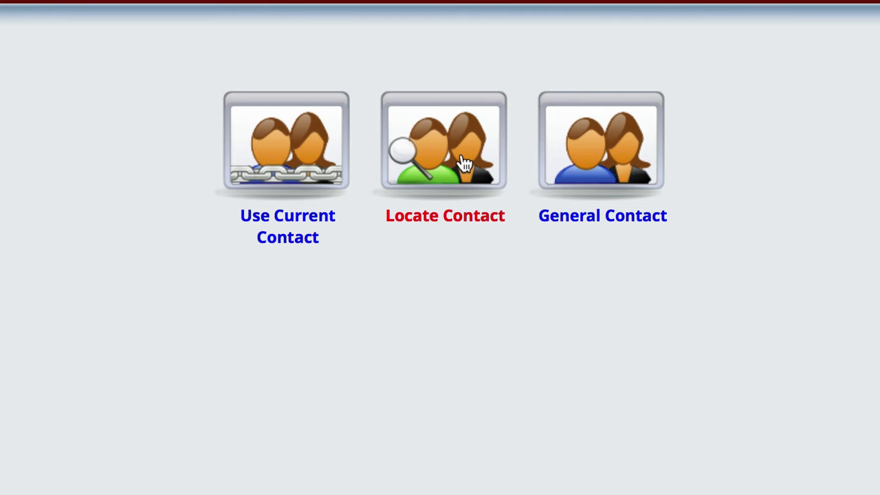
left_click(317, 161)
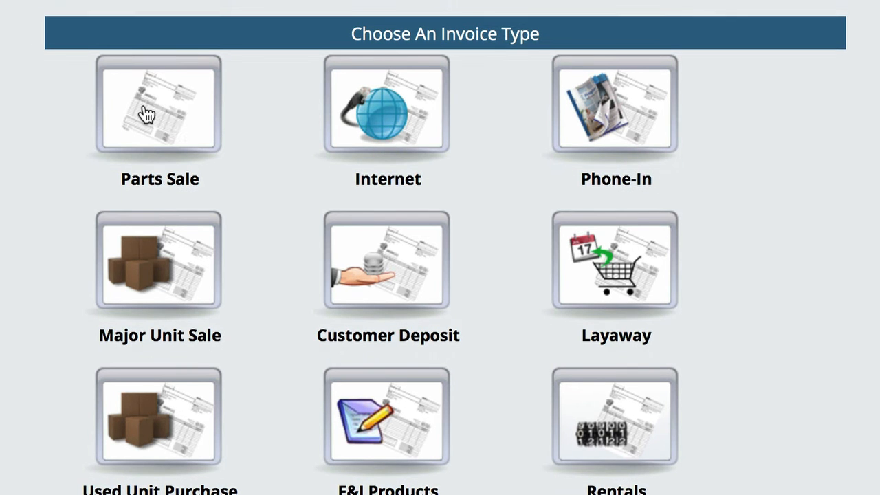
left_click(165, 118)
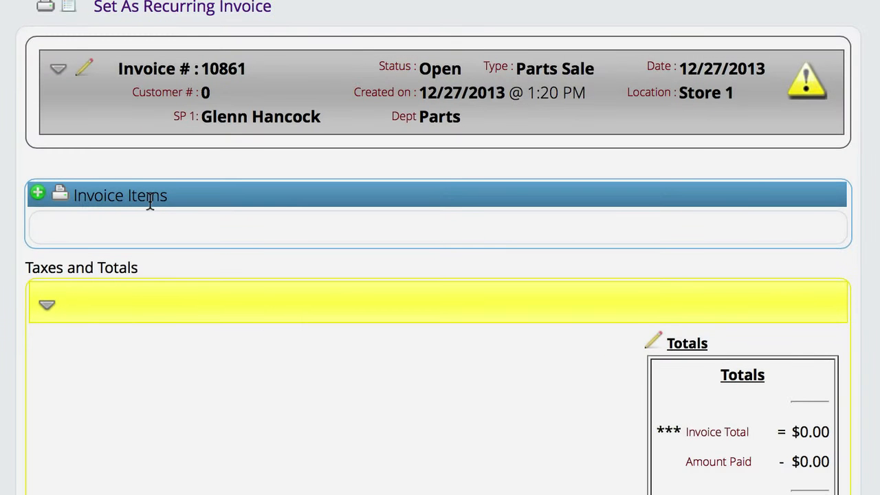
Add one of item 151-0015, BILLET CLUTCH BASKET HON, to the invoice and review the invoice totals
left_click(39, 194)
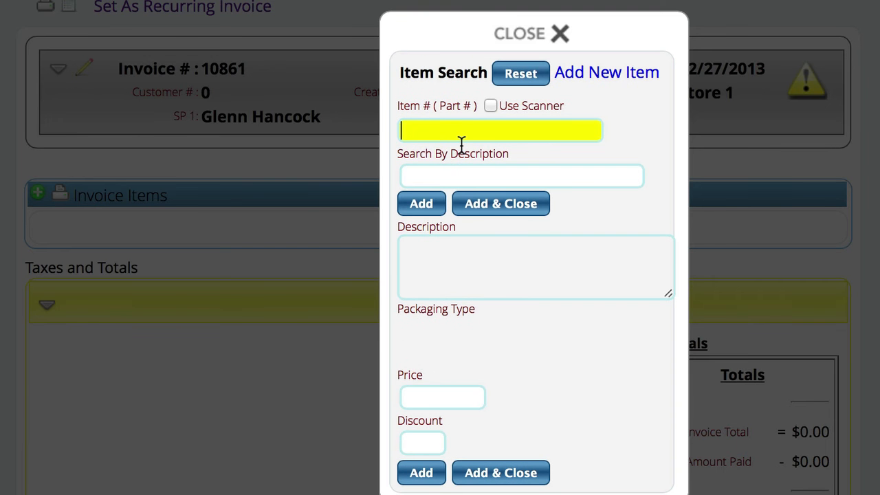
type("151-0015")
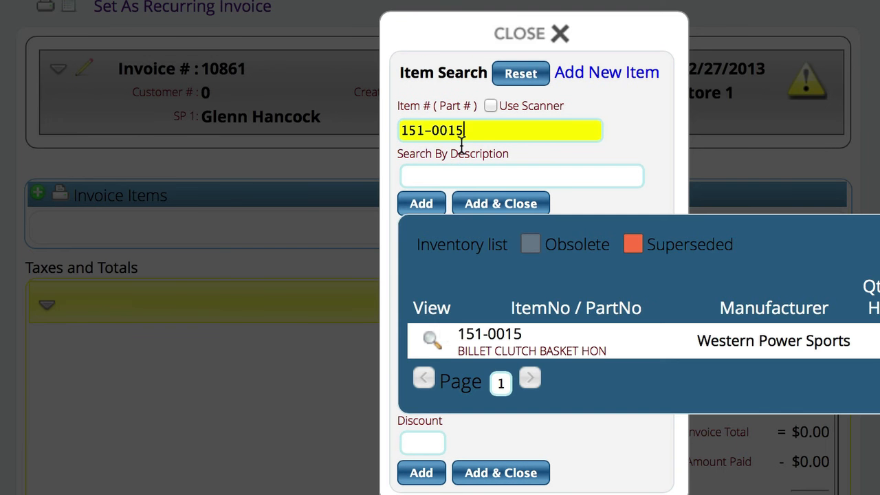
left_click(431, 341)
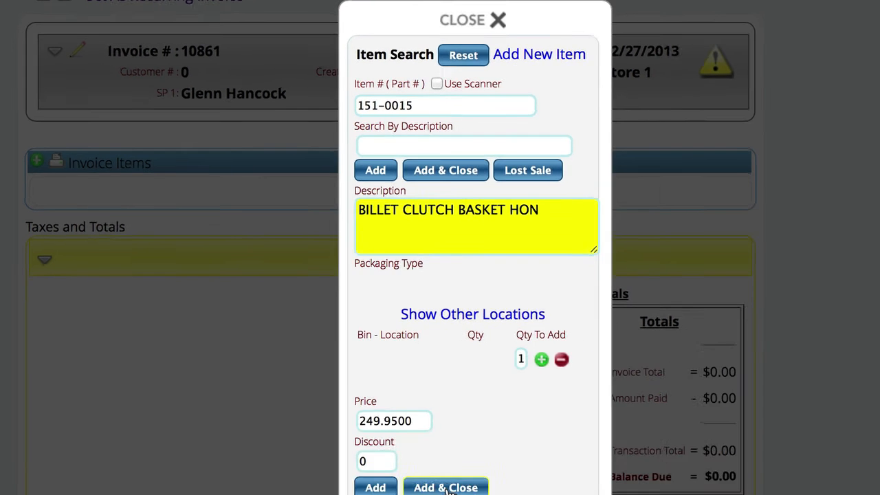
left_click(448, 486)
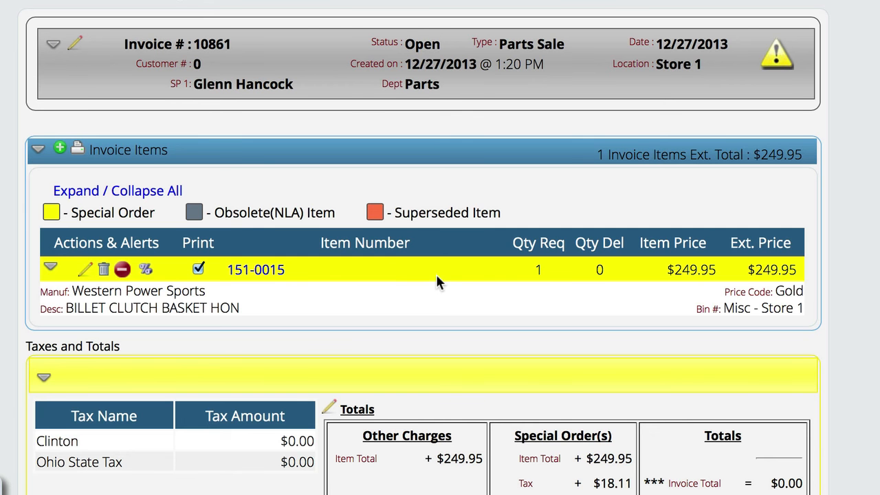
scroll(437, 282, "up", 2)
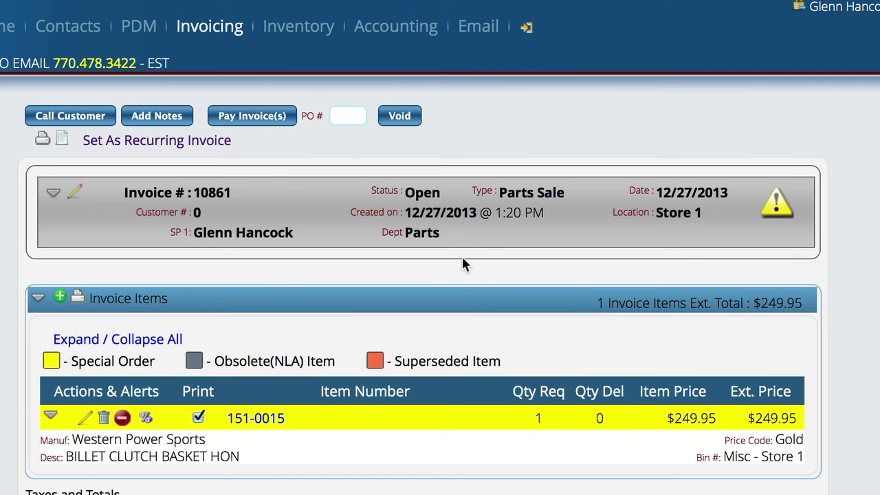
scroll(463, 264, "down", 5)
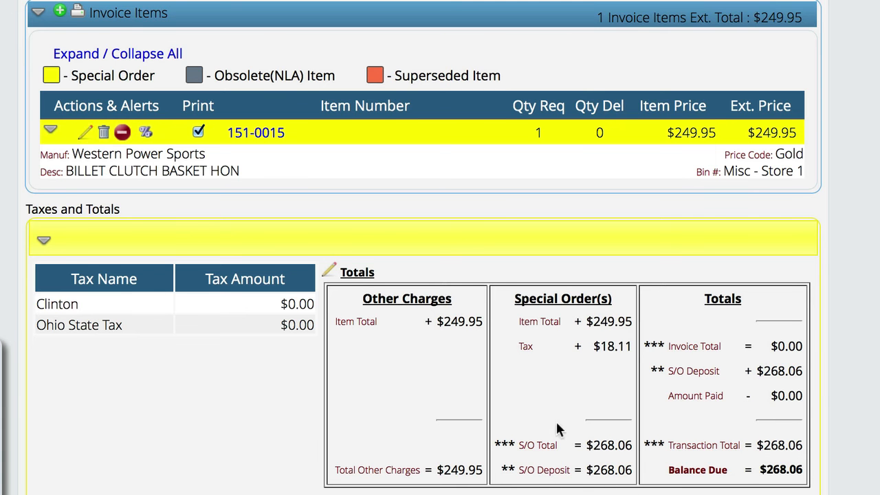
scroll(772, 455, "up", 5)
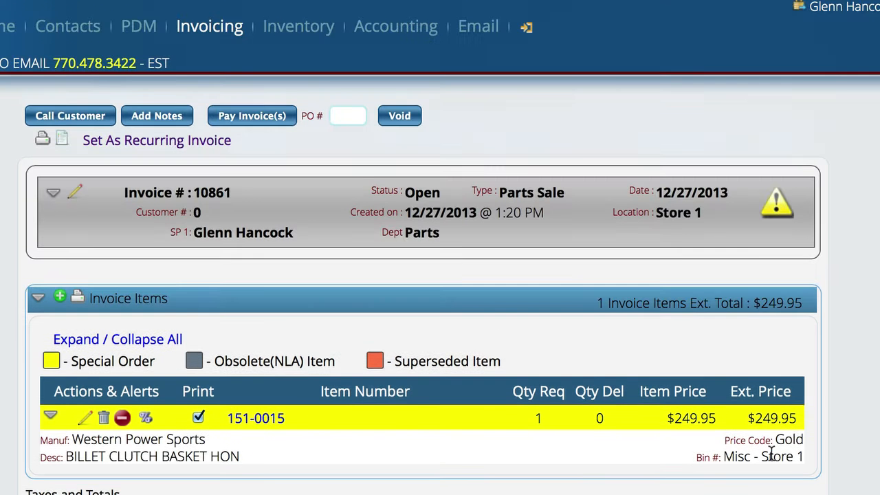
In the invoicing default settings, set the Default Special Order Deposit to 0% and save
left_click(526, 27)
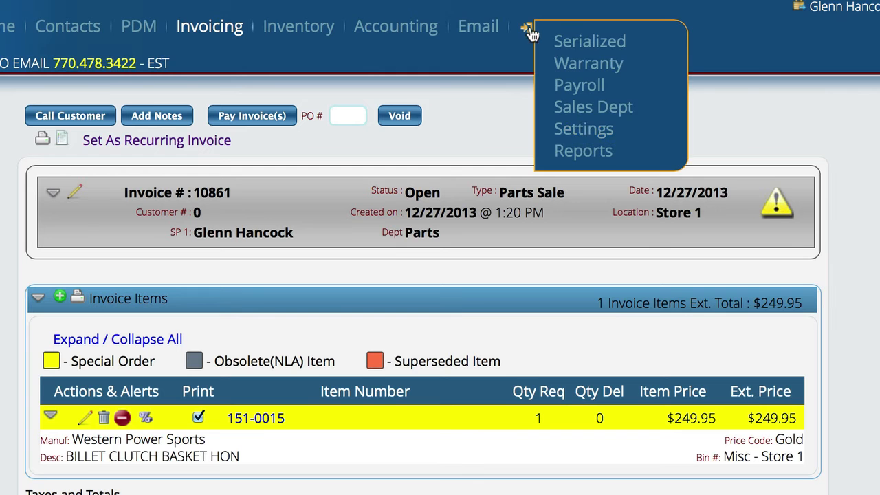
left_click(580, 135)
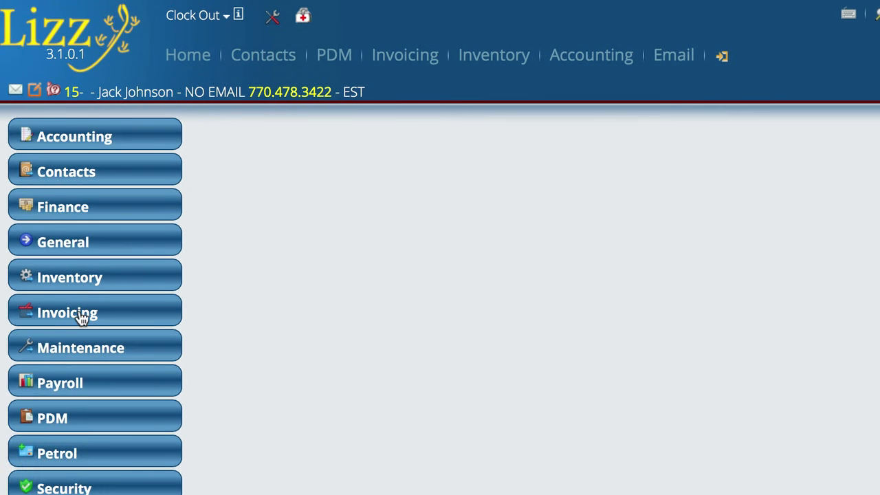
left_click(80, 315)
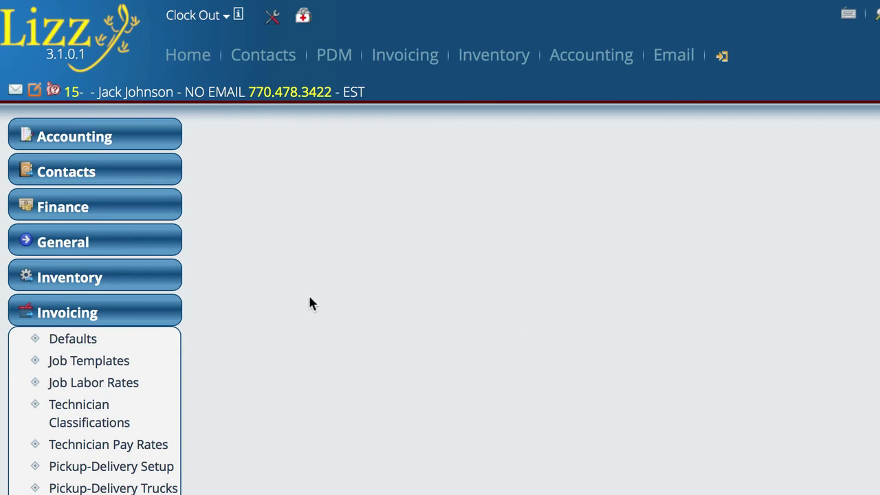
scroll(281, 270, "down", 10)
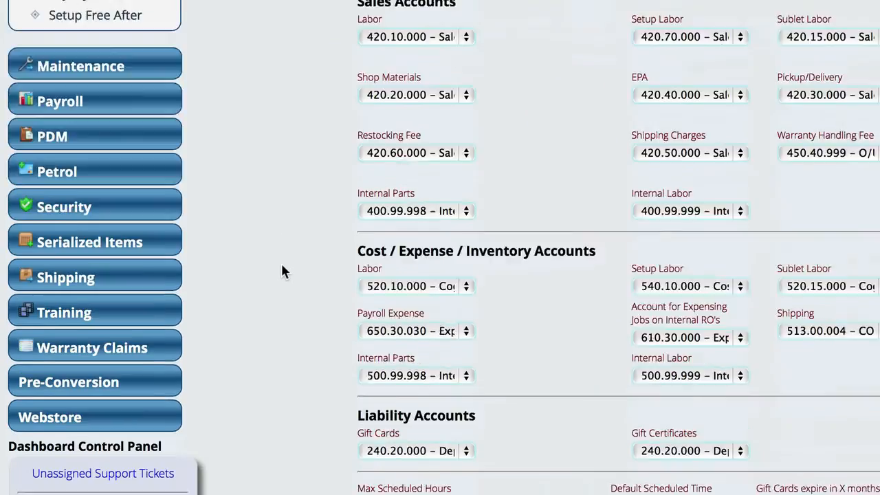
scroll(282, 270, "down", 5)
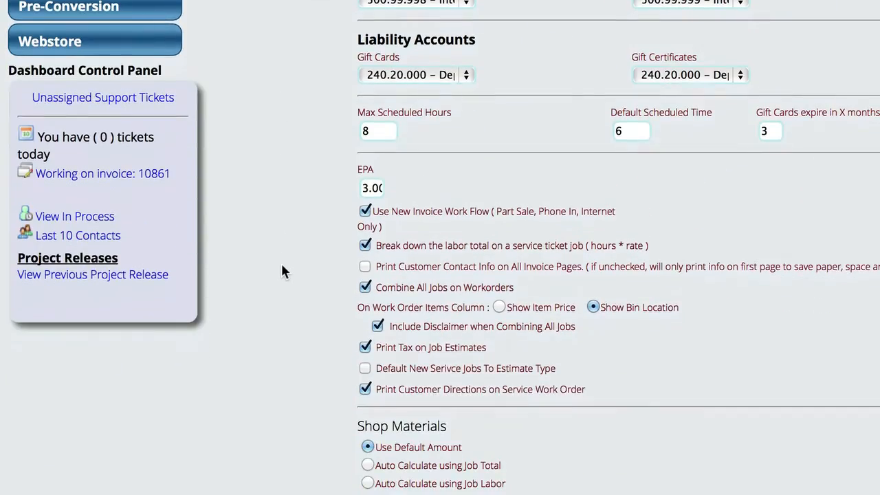
scroll(282, 270, "down", 6)
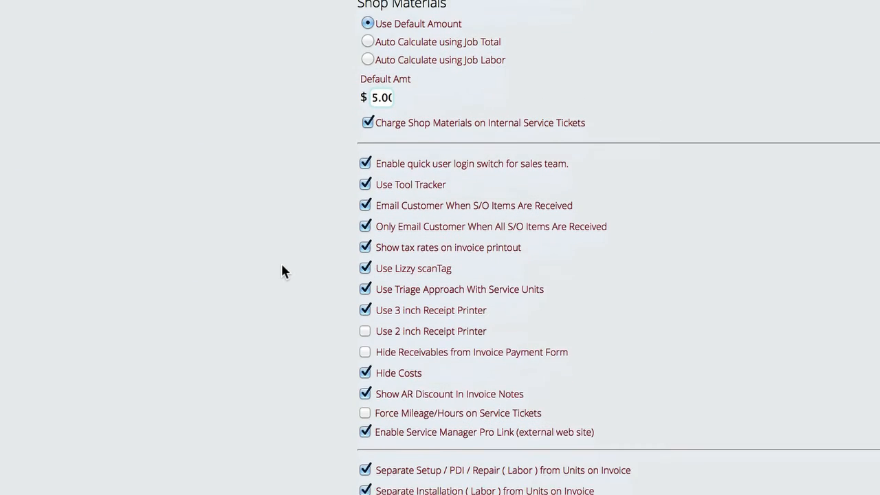
scroll(282, 270, "down", 5)
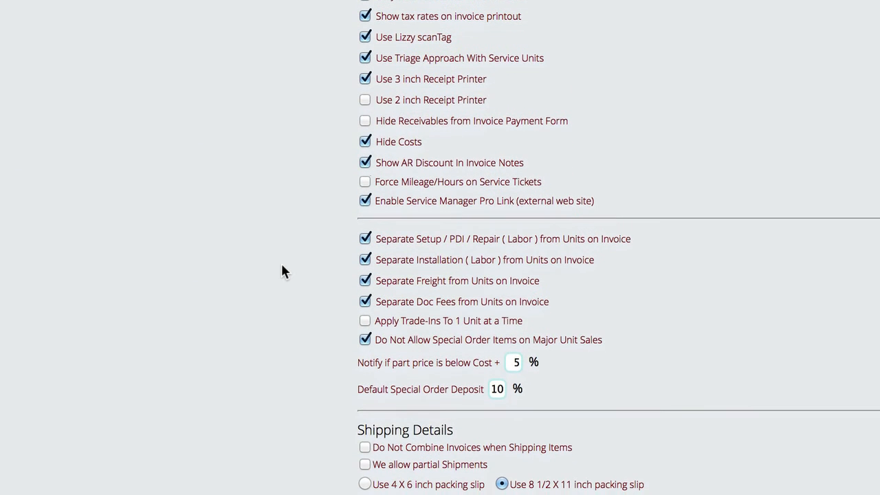
left_click(496, 391)
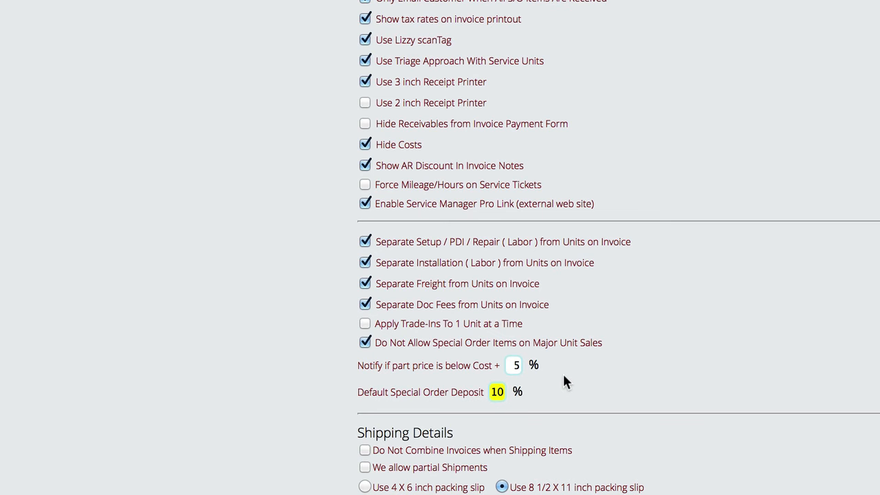
double_click(496, 392)
type("0")
key("Return")
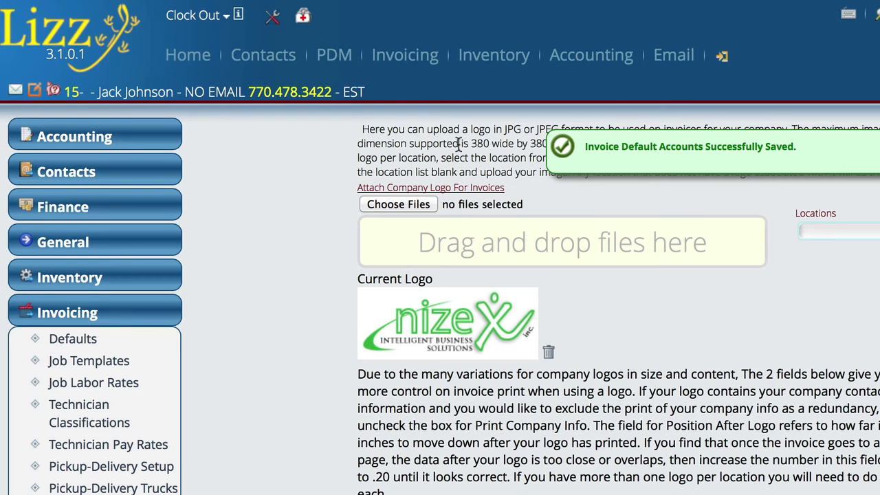
Reopen the current invoice and set its special order deposit to $0.00 in the totals
left_click(402, 55)
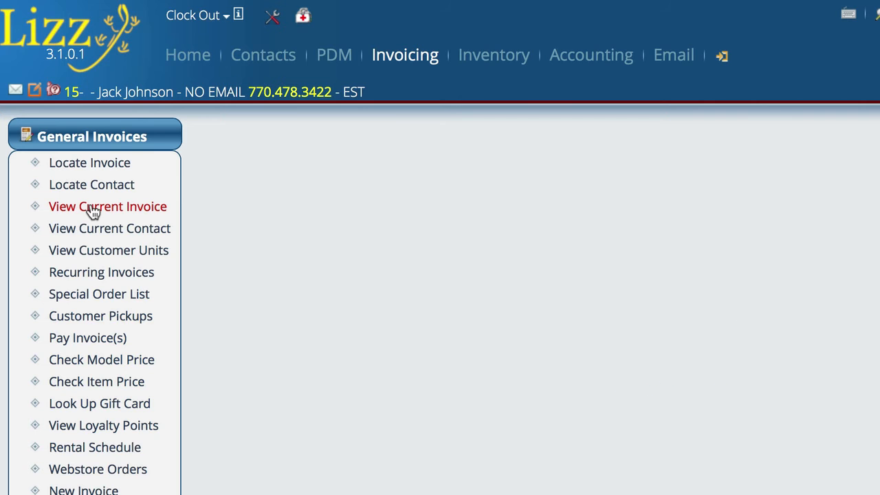
left_click(93, 212)
scroll(732, 356, "down", 4)
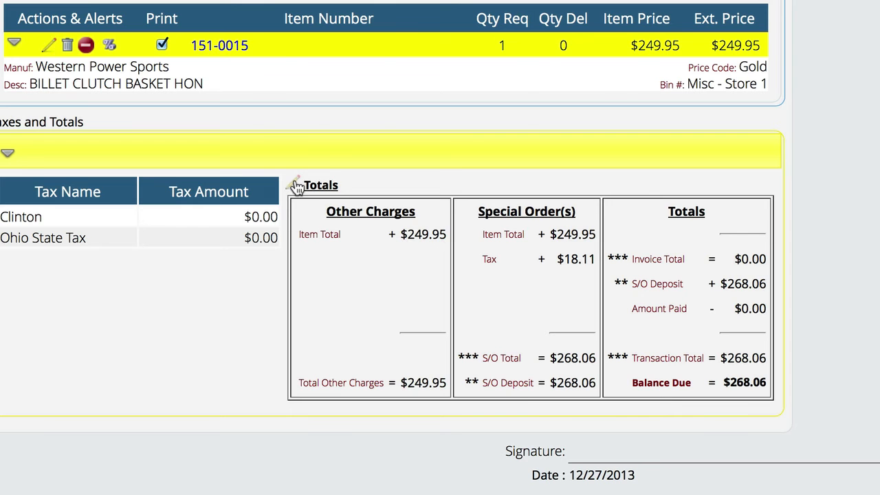
left_click(296, 186)
left_click(527, 180)
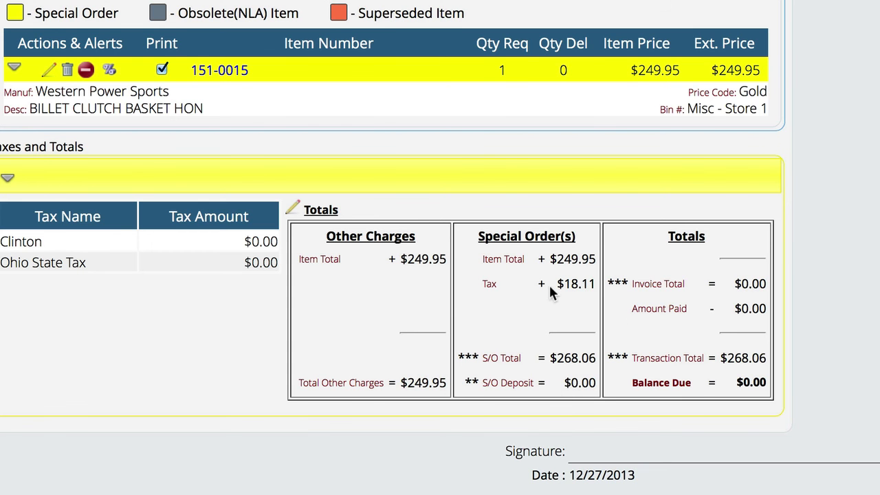
Process a $0.00 payment on the current invoice using cash drawer CD1
scroll(549, 282, "up", 3)
scroll(549, 283, "up", 1)
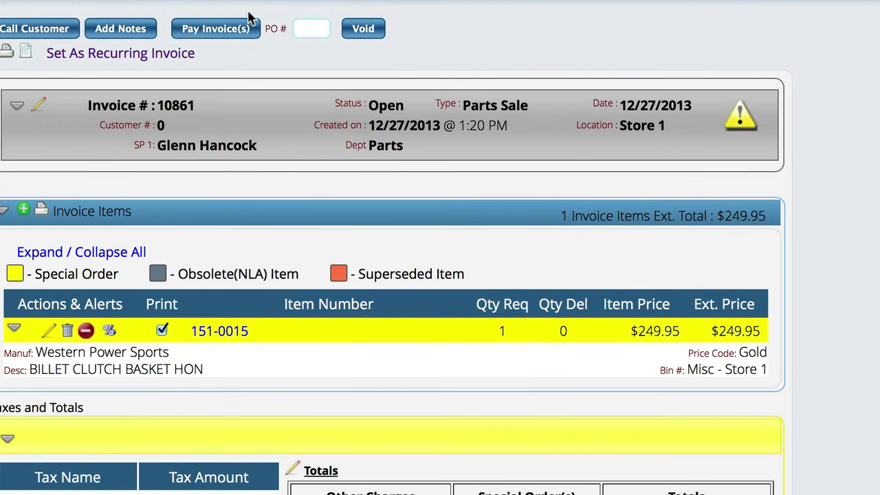
left_click(219, 29)
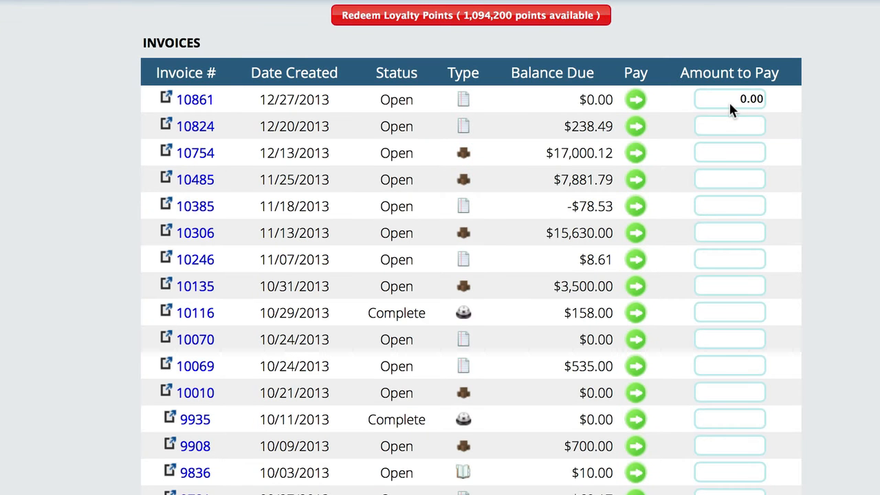
scroll(734, 110, "down", 10)
scroll(735, 172, "down", 15)
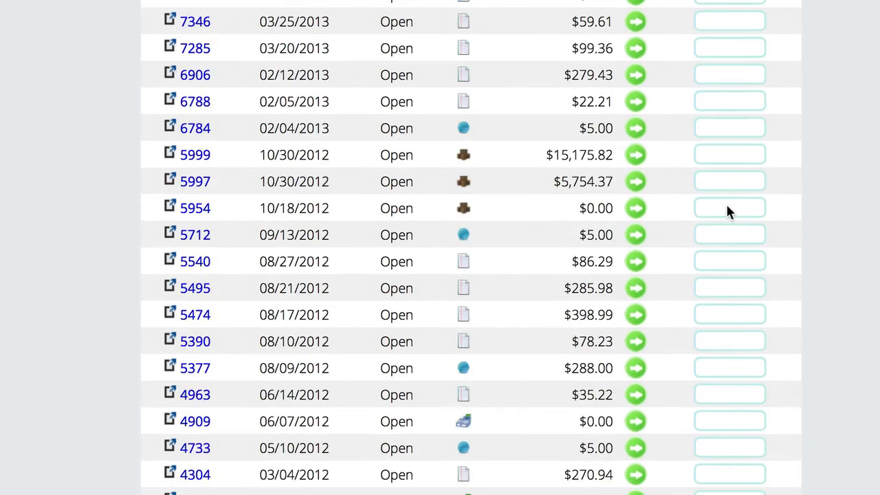
scroll(701, 160, "down", 5)
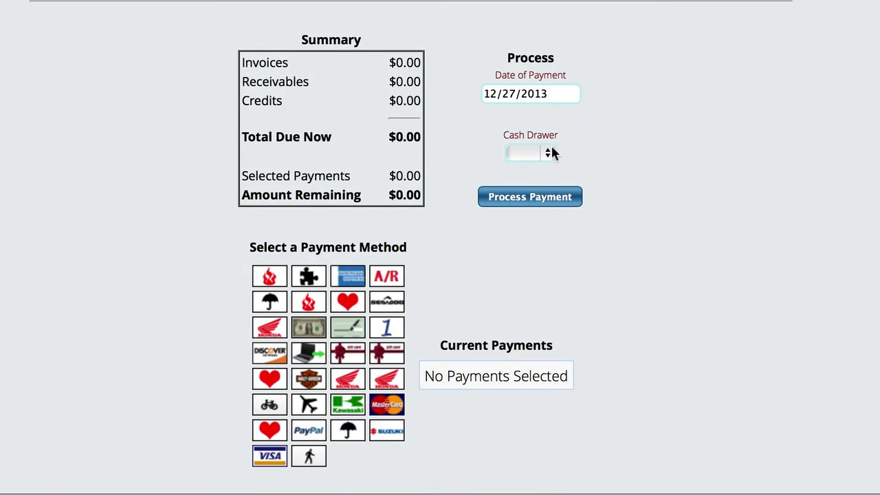
left_click(532, 157)
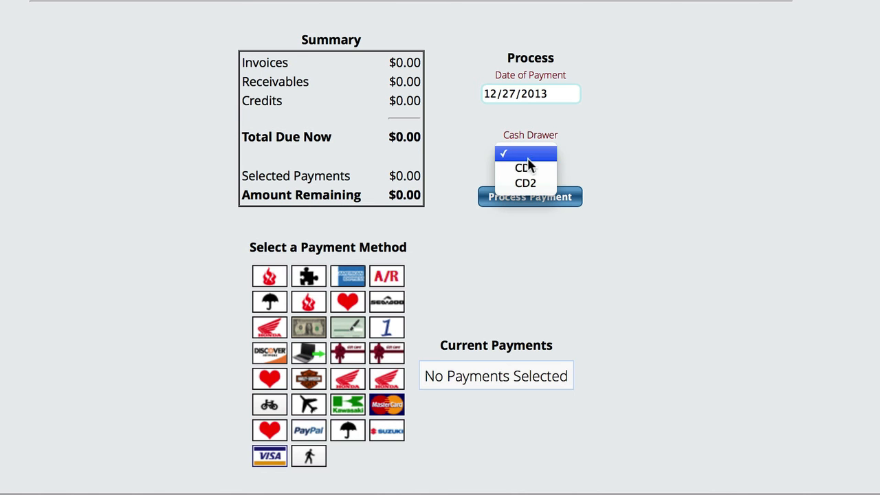
left_click(527, 167)
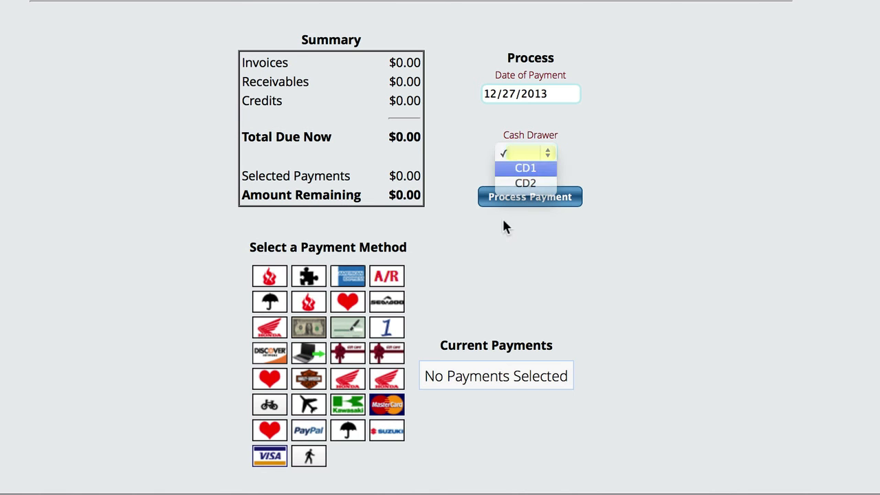
left_click(539, 200)
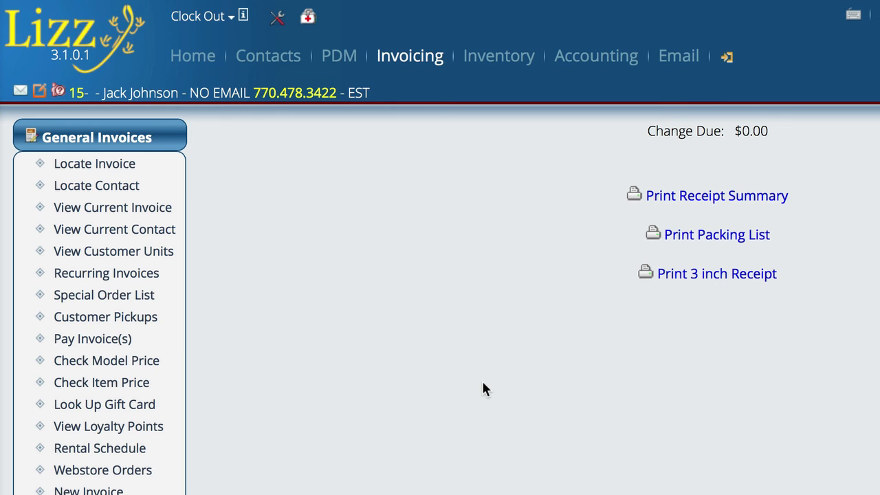
Filter the Special Order List to the current invoice and view the details of item 151-0015
left_click(118, 299)
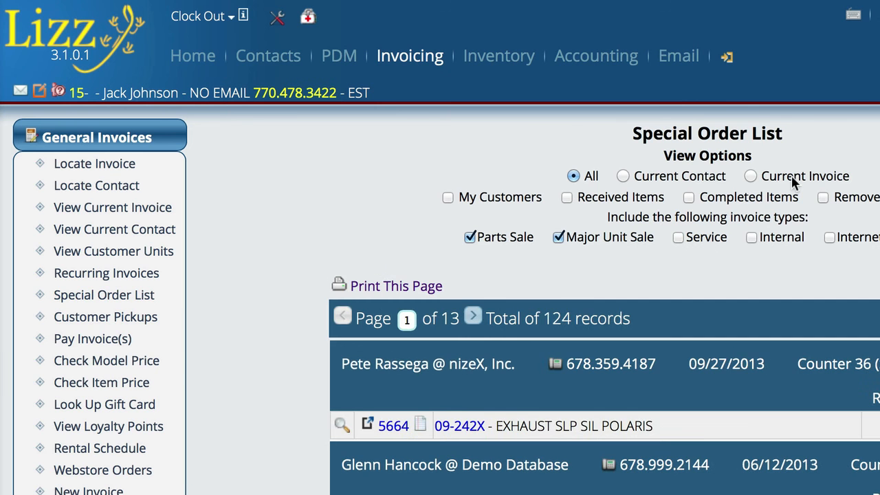
left_click(751, 176)
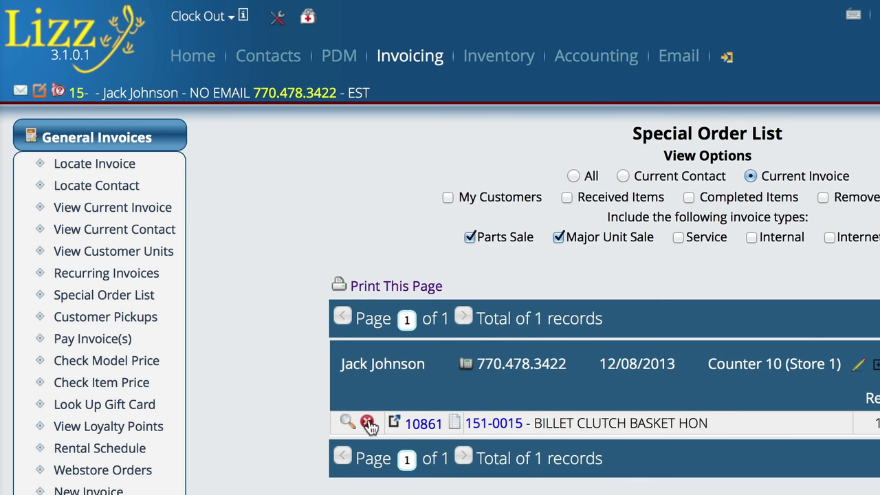
left_click(348, 421)
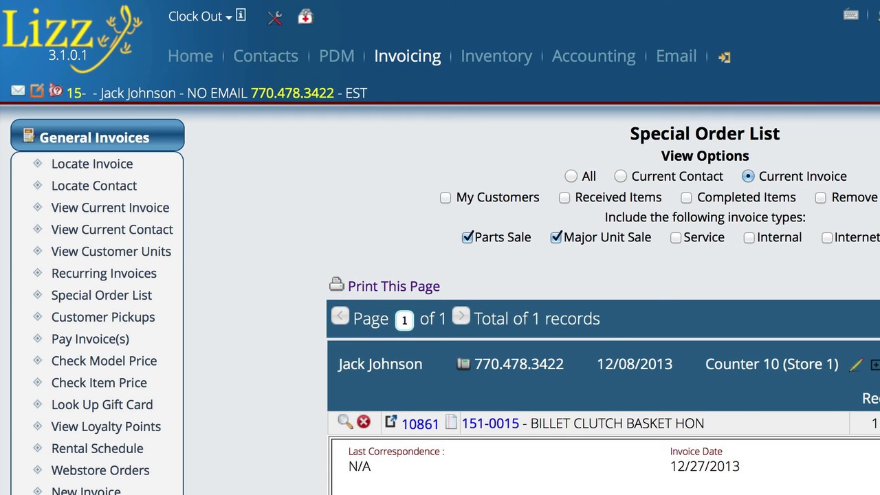
Bring up the invoice search and filter the invoices to the Parts Sale type
left_click(406, 63)
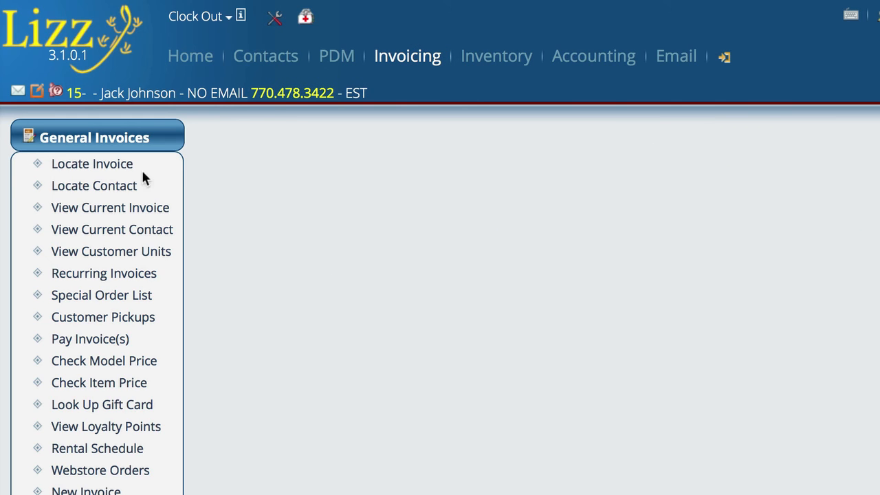
left_click(99, 169)
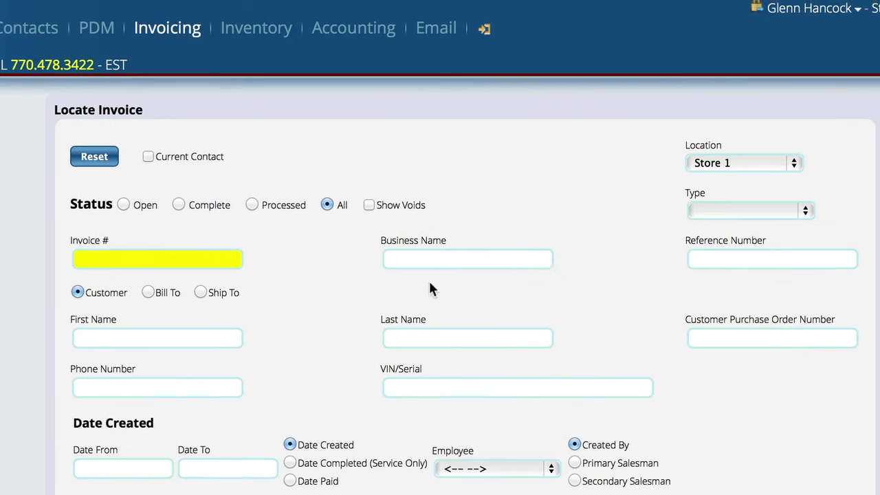
left_click(726, 208)
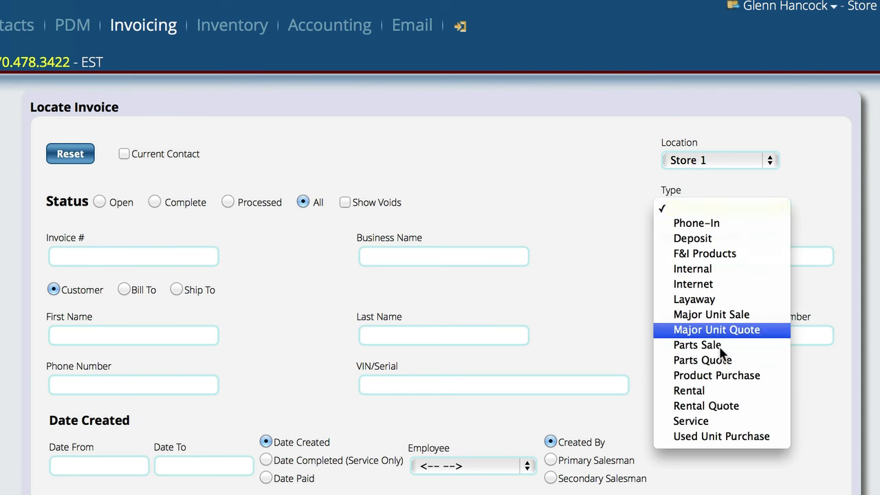
left_click(694, 343)
scroll(621, 188, "down", 5)
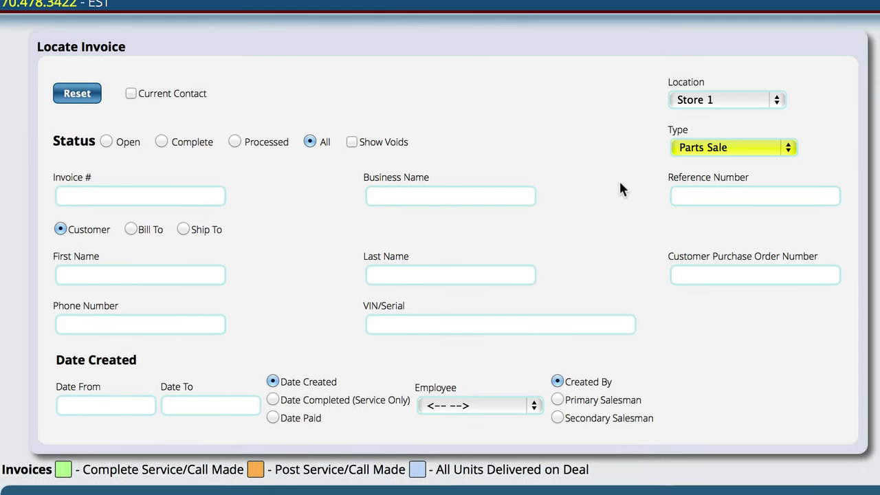
Open the processed parts sale invoice dated 12/27/2013 and highlight its invoice number
scroll(637, 46, "down", 1)
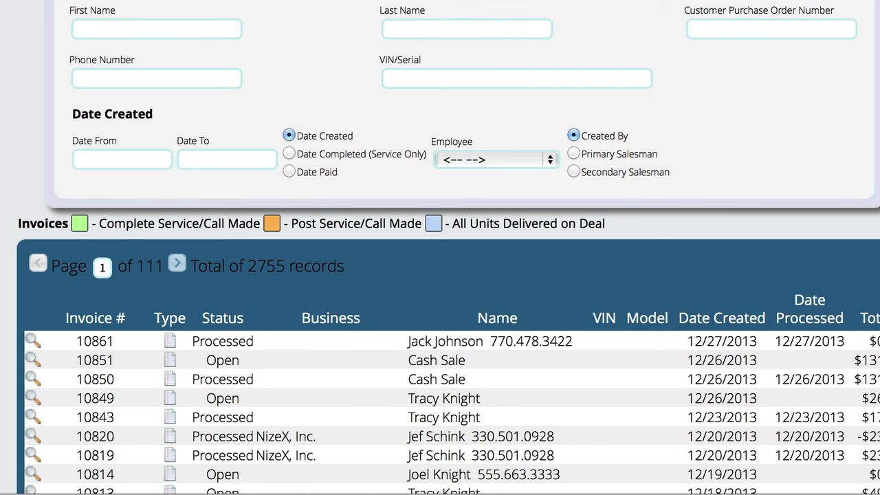
scroll(314, 240, "down", 5)
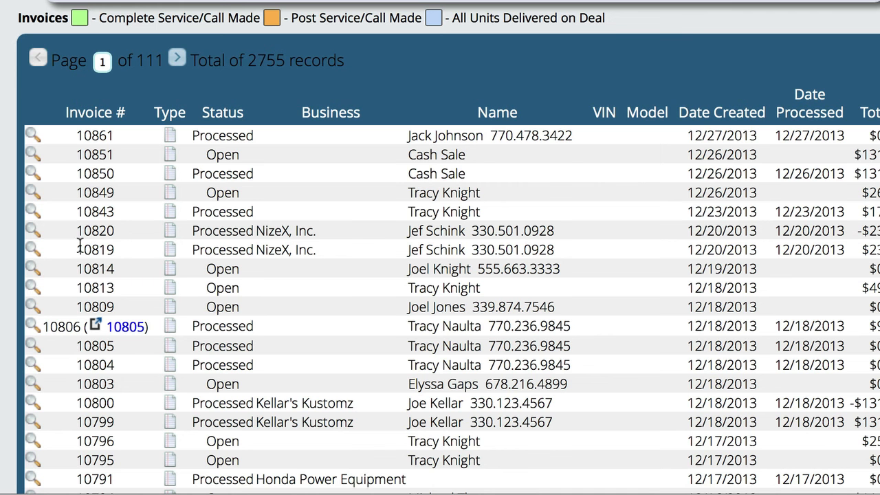
left_click(32, 137)
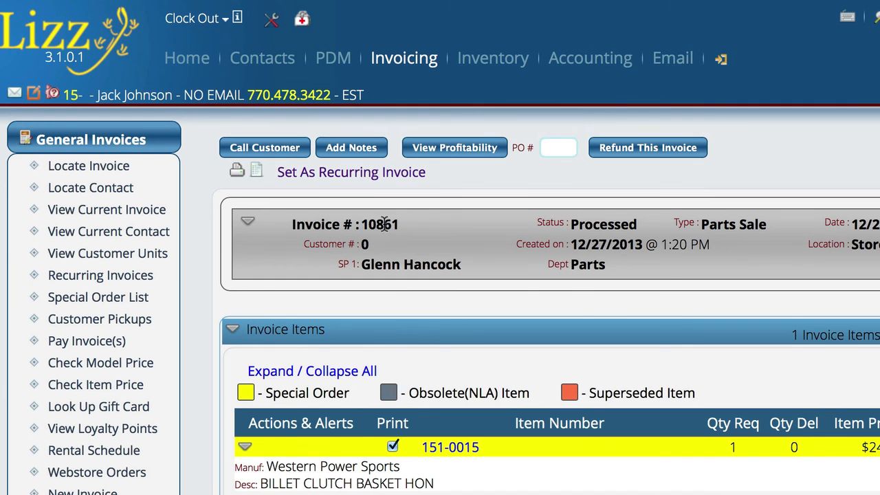
double_click(384, 224)
Start a new receivable for the current contact in Accounting, using the Customer Credit type
left_click(589, 62)
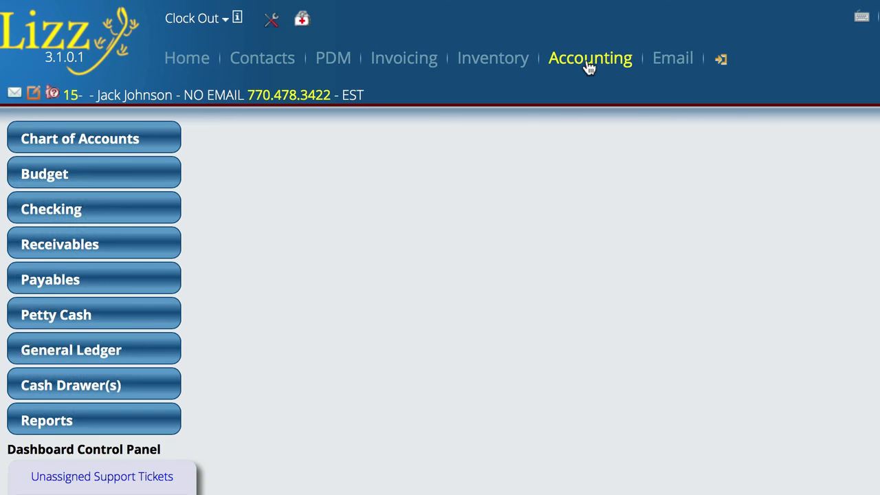
left_click(81, 252)
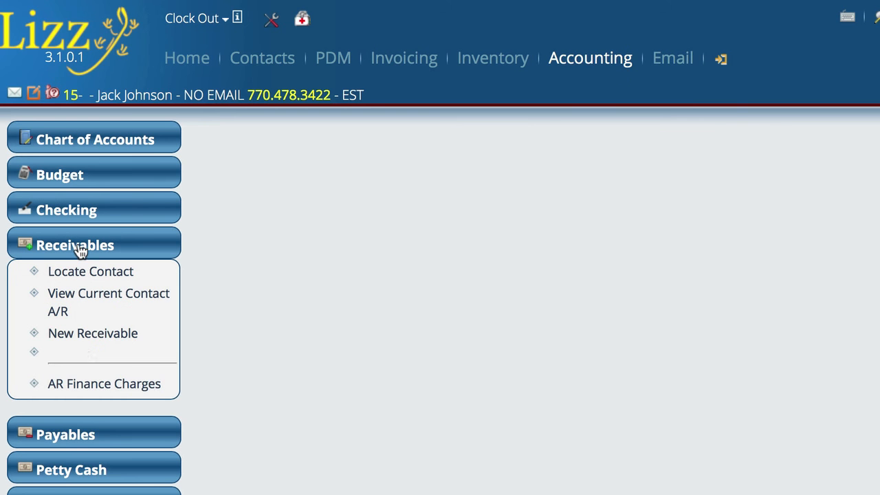
left_click(101, 337)
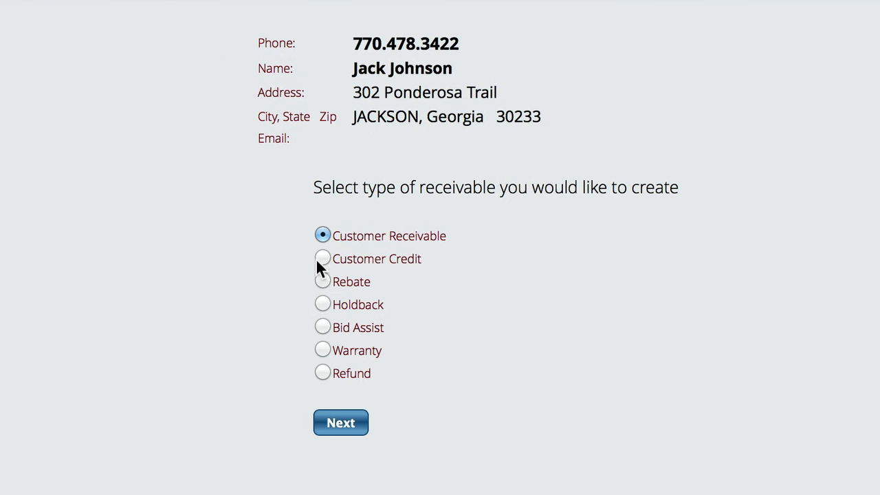
left_click(322, 258)
left_click(338, 426)
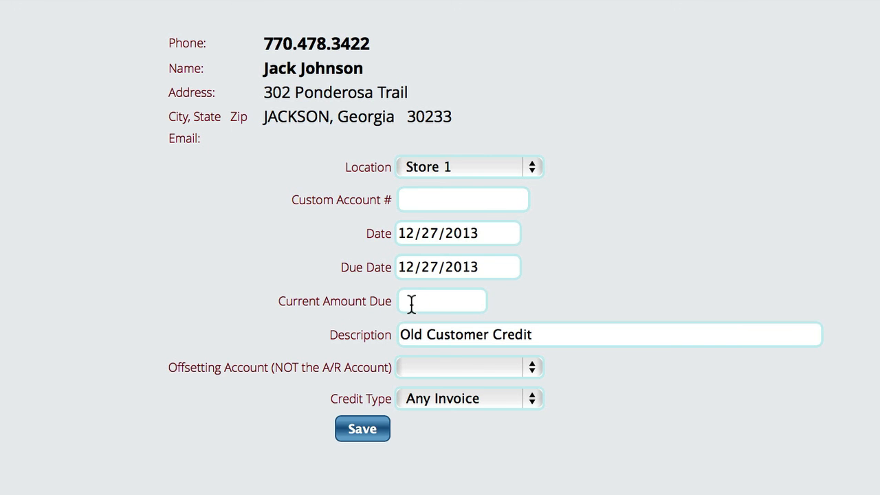
Set the credit's current amount due to 50 and its description to "Converted Customer Deposit"
left_click(433, 303)
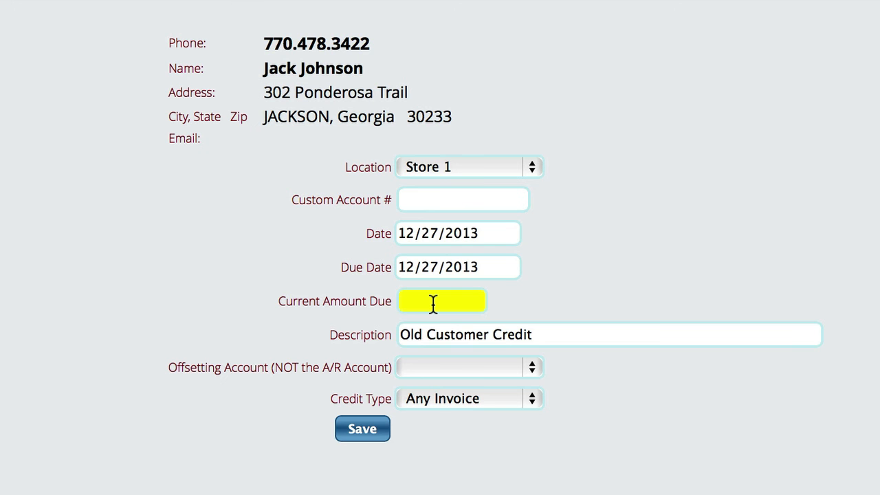
type("50")
triple_click(453, 333)
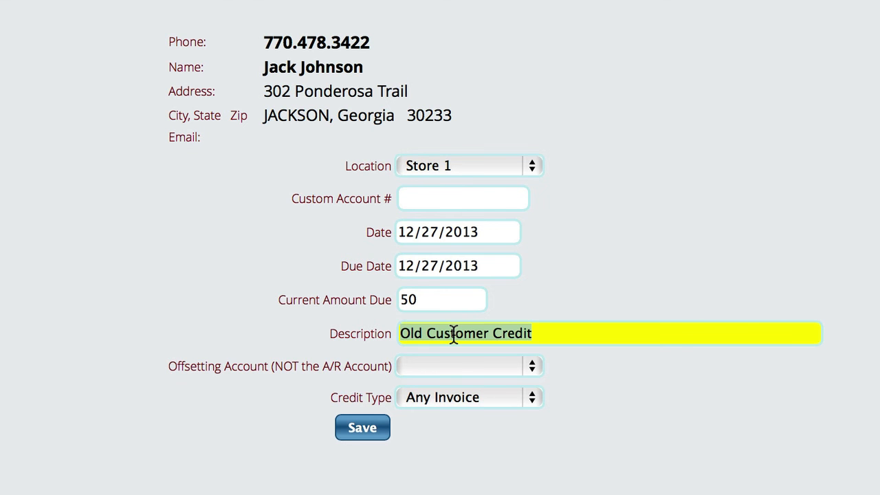
type("Old")
key("BackSpace")
key("BackSpace")
key("BackSpace")
key("BackSpace")
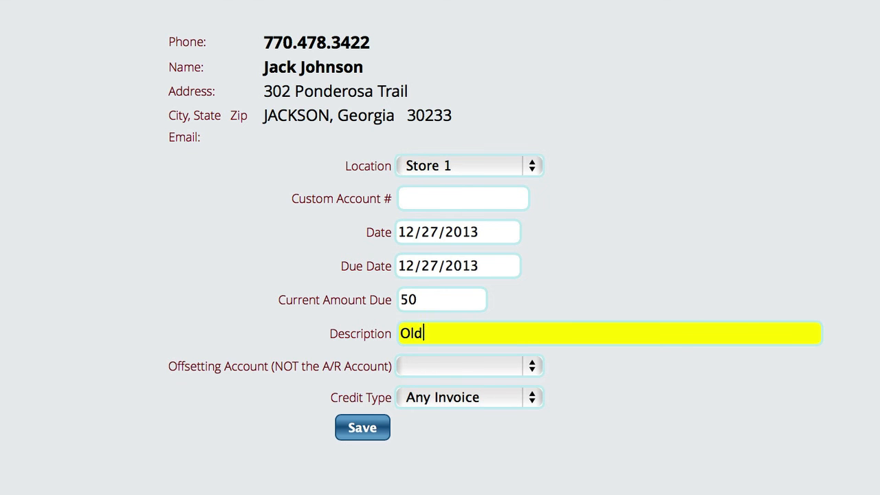
type("Converted ")
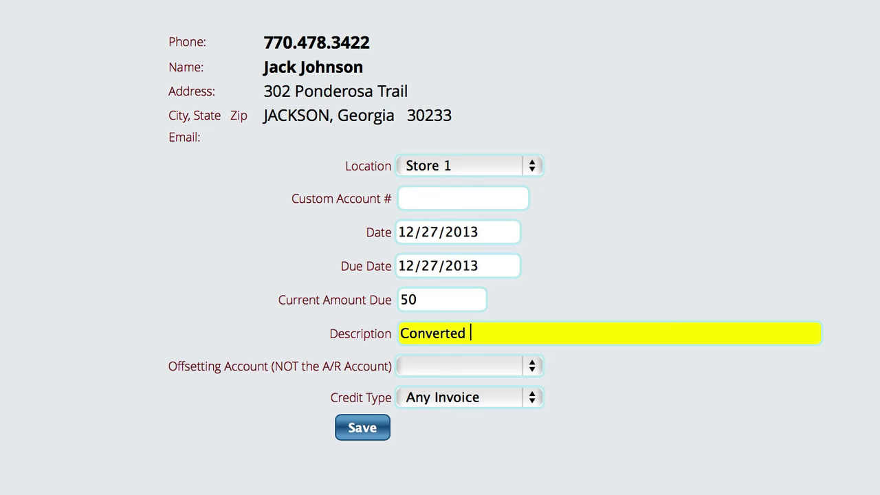
type("Customer Deposit")
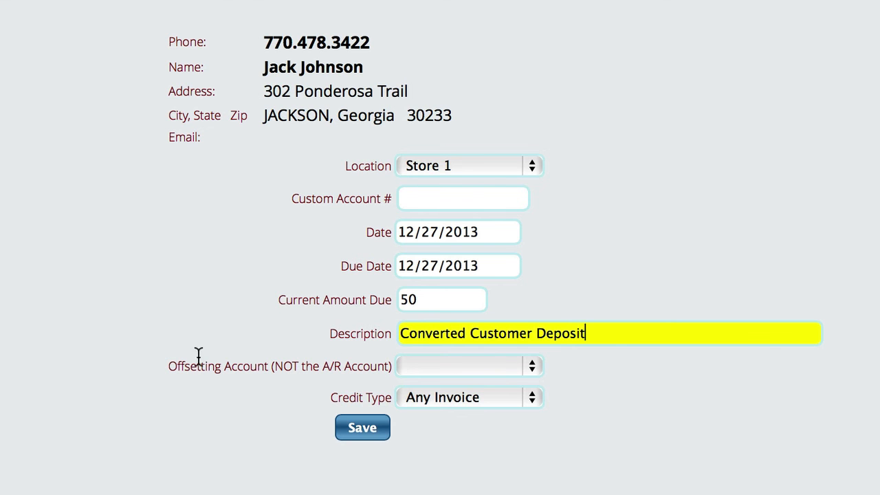
Set the customer credit's offsetting account to Owner's Equity
left_click(461, 364)
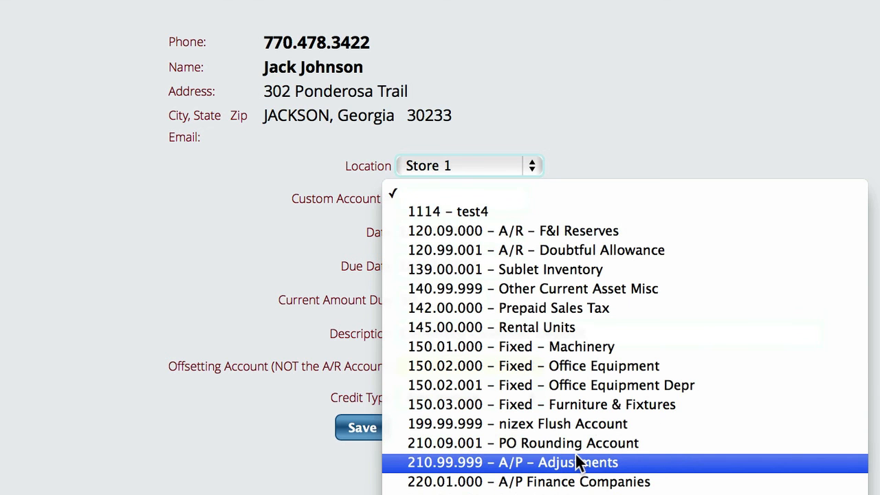
scroll(577, 462, "down", 15)
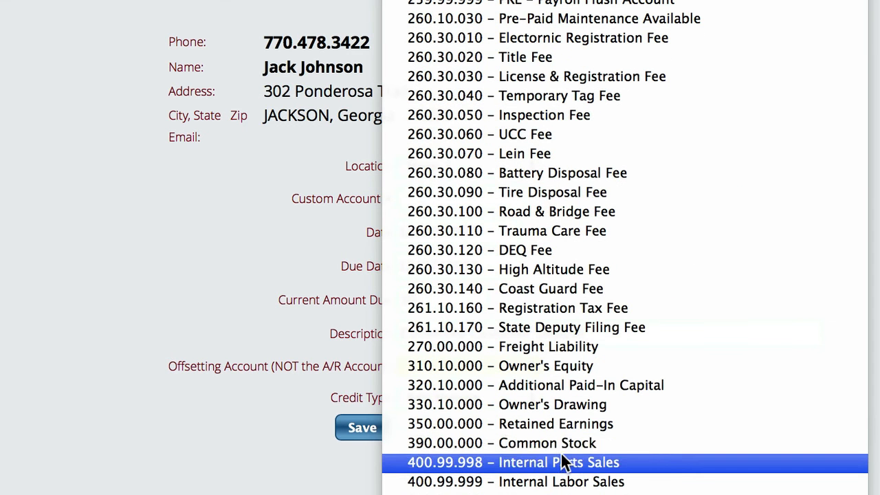
left_click(569, 368)
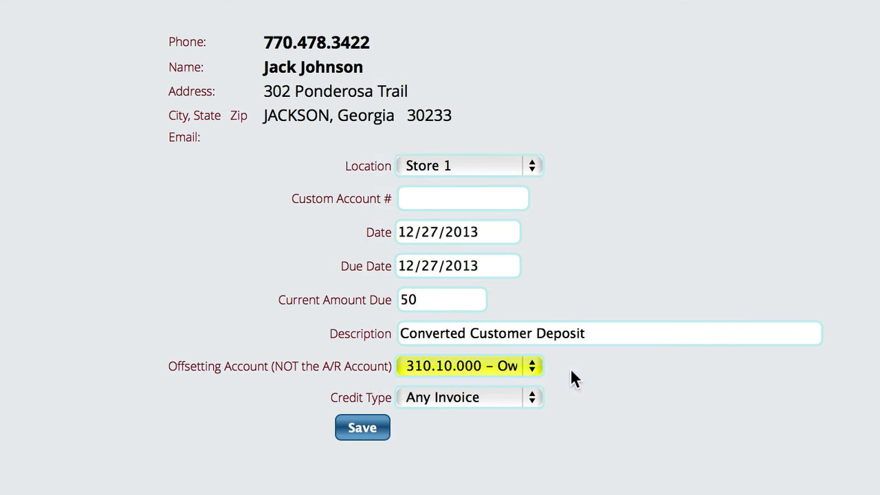
Restrict the credit to a Specific Invoice, enter the special-order invoice's number, and save the credit
left_click(458, 403)
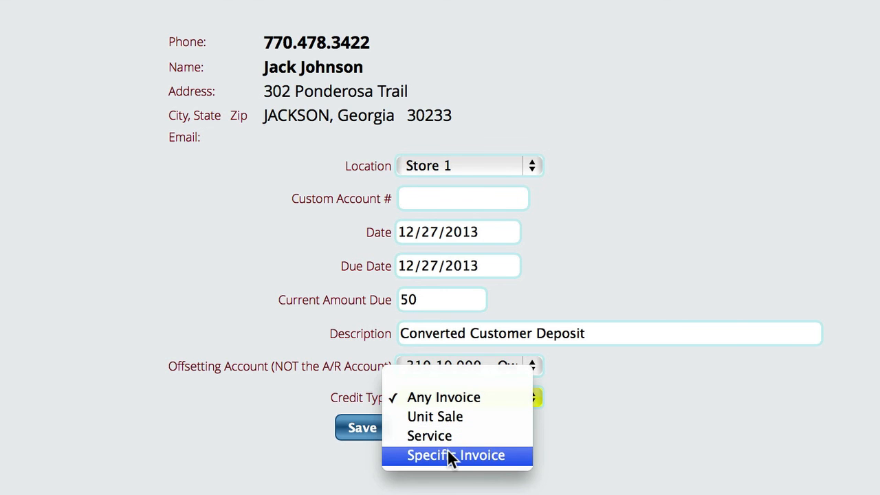
left_click(426, 454)
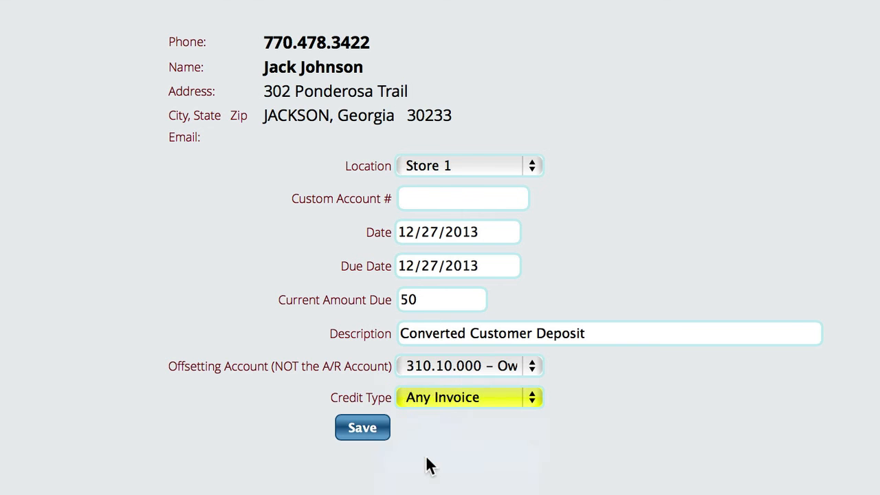
left_click(434, 429)
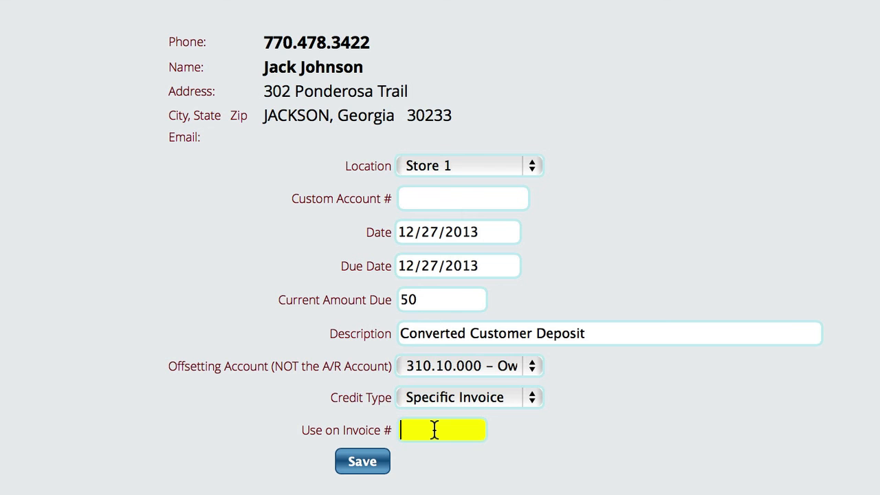
type("10861")
left_click(361, 466)
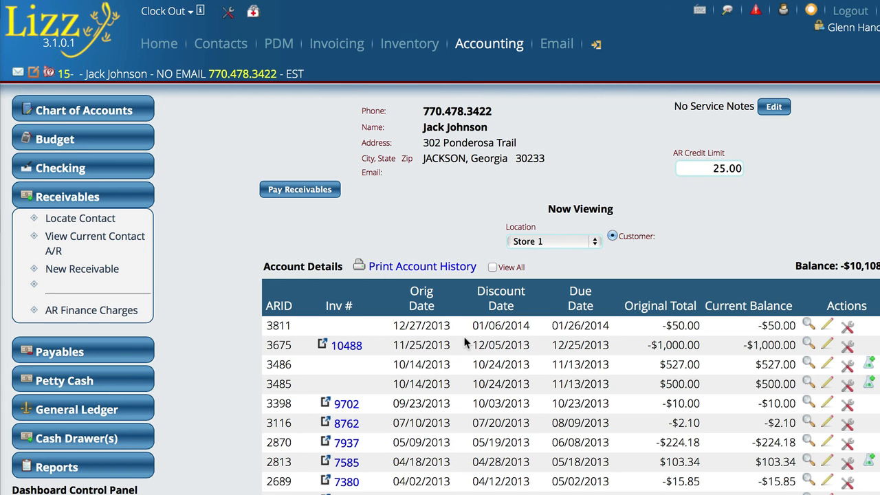
Return to the invoice search and locate the processed special-order invoice among the parts sales
left_click(348, 48)
left_click(146, 124)
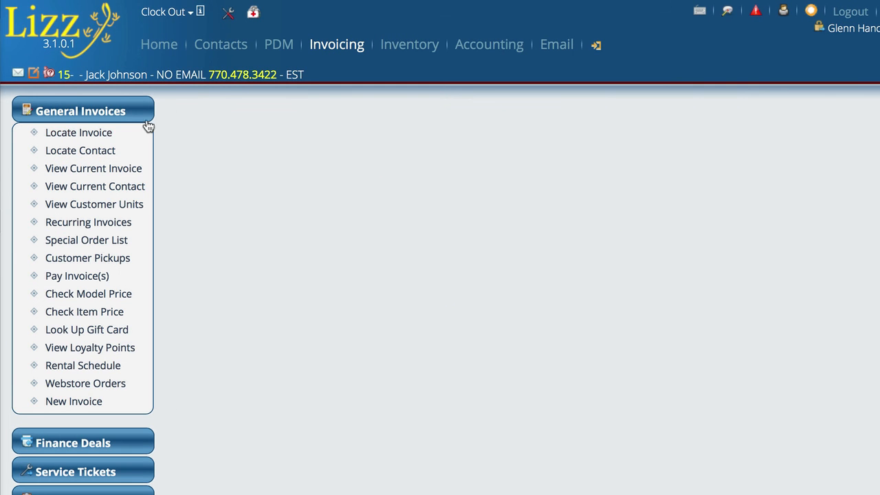
left_click(103, 133)
scroll(226, 481, "down", 3)
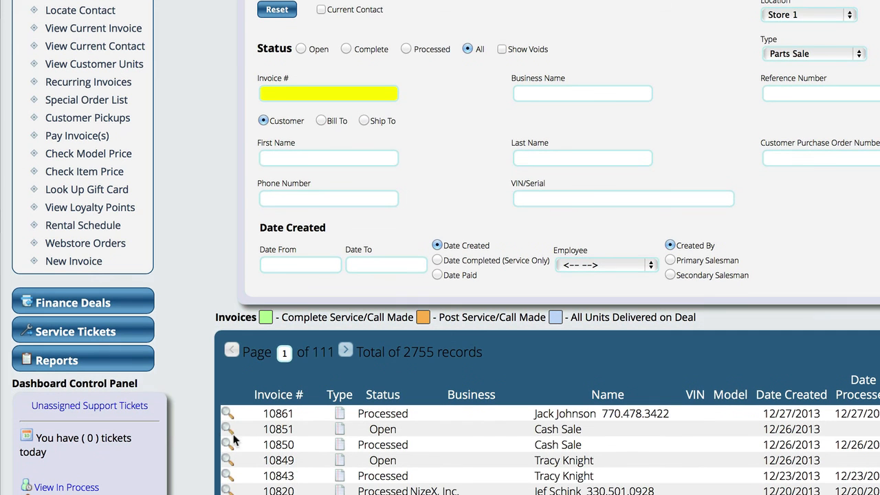